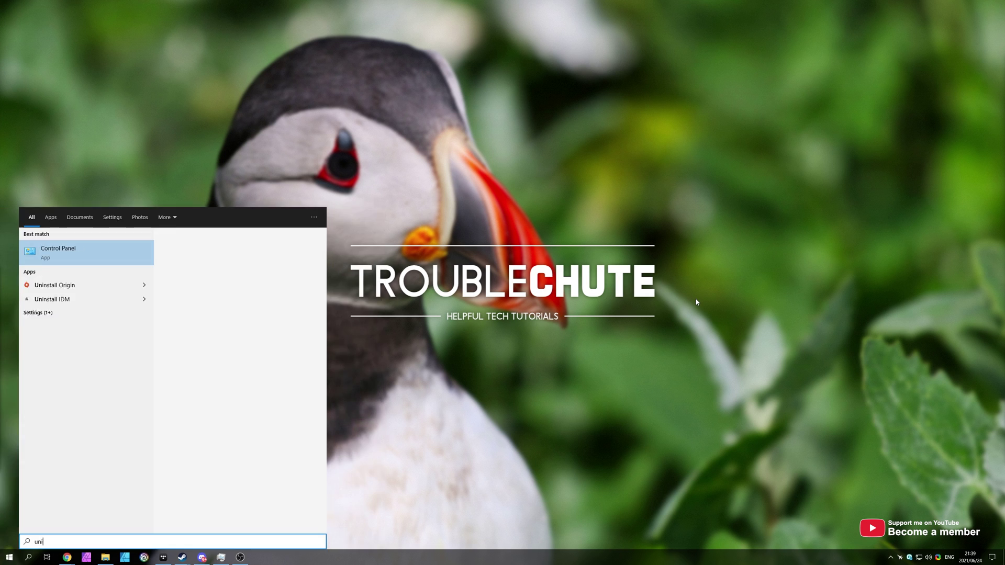
type("rol")
In Programs and Features, choose Change on Microsoft Edge and cancel the Repair dialog
key("Return")
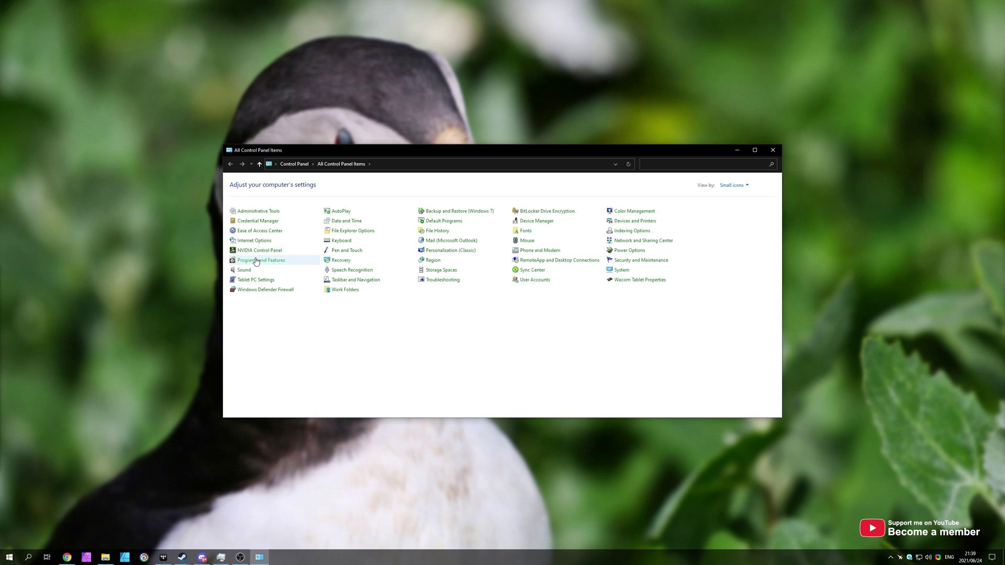
left_click(235, 259)
left_click(316, 298)
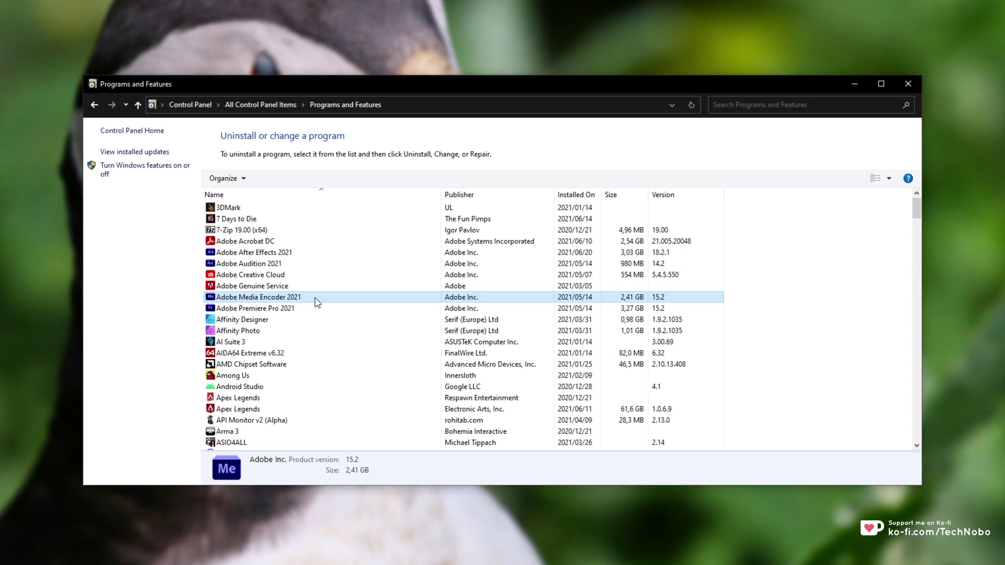
type("microsoft")
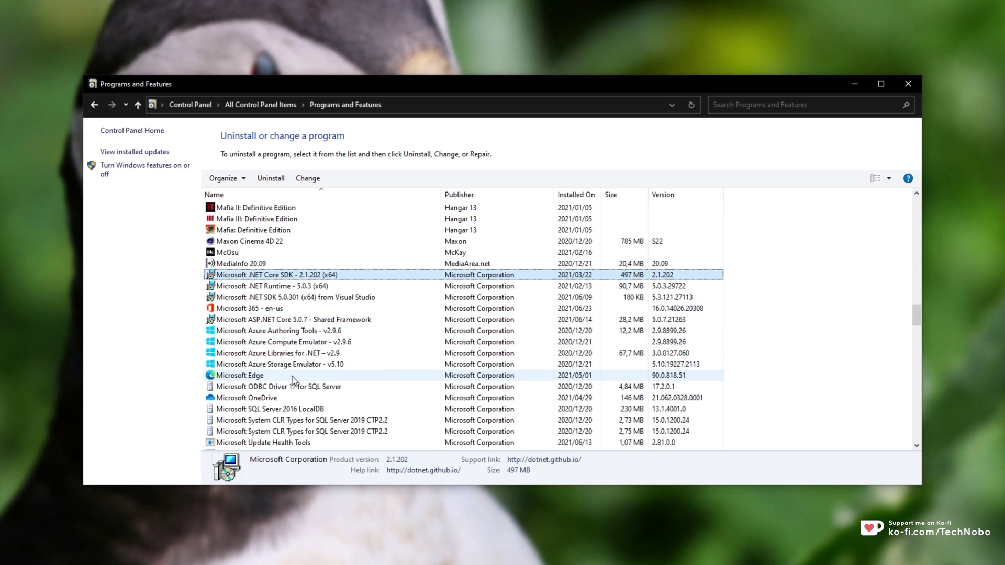
left_click(267, 375)
left_click(269, 178)
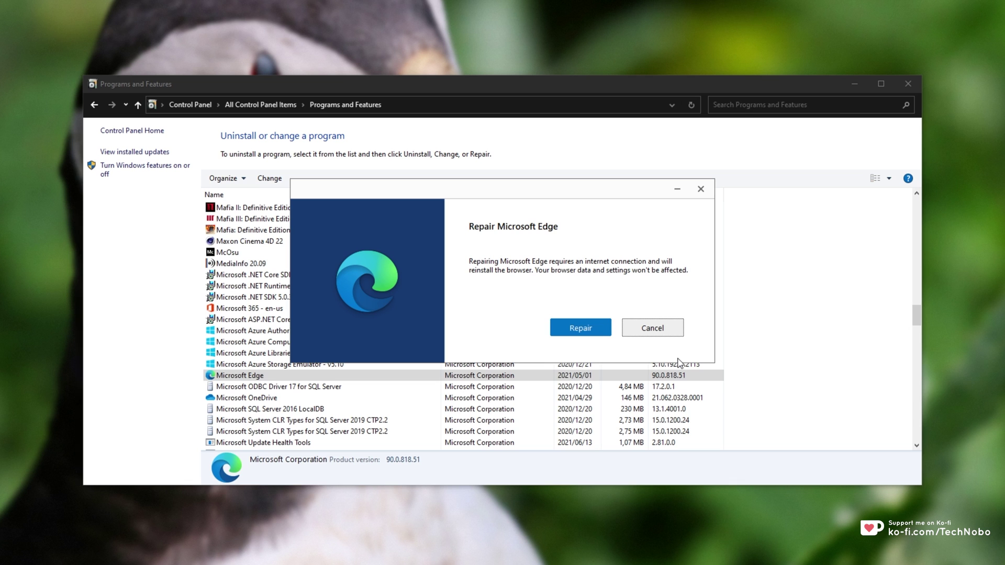
left_click(644, 328)
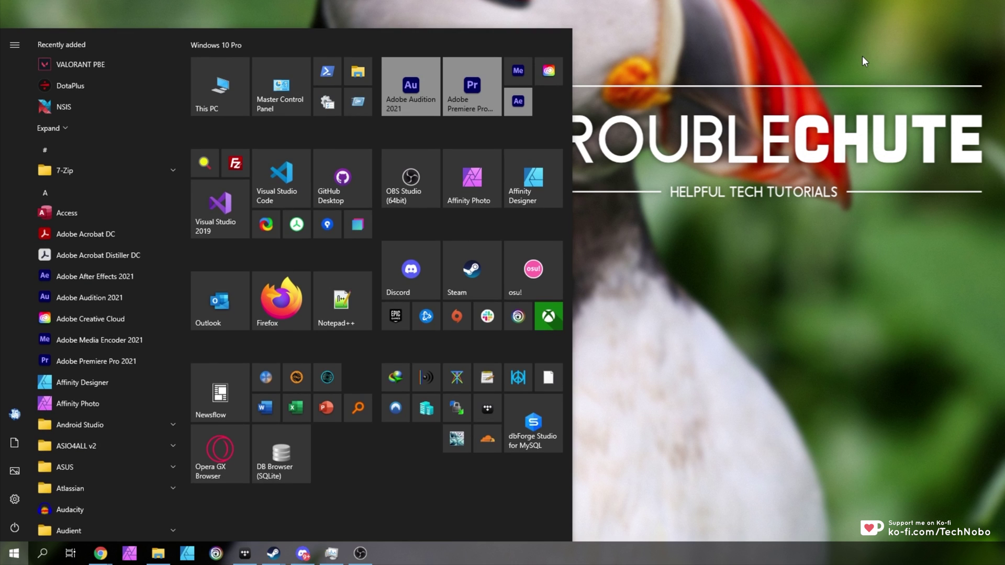
type("add rem")
Filter Apps & features to Microsoft Edge, try Modify, and cancel the repair prompt
key("Return")
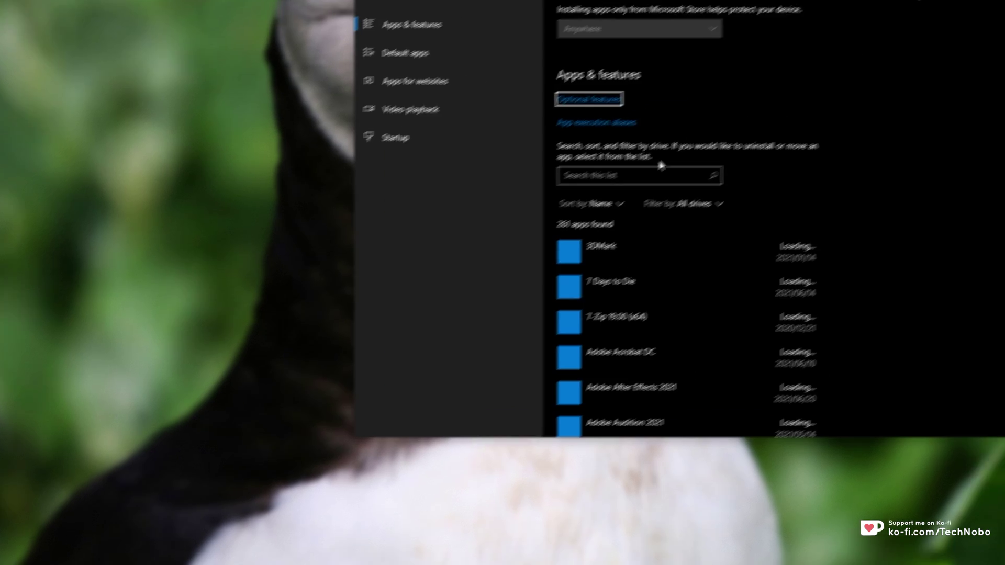
left_click(476, 291)
type("Microsoft e")
left_click(550, 369)
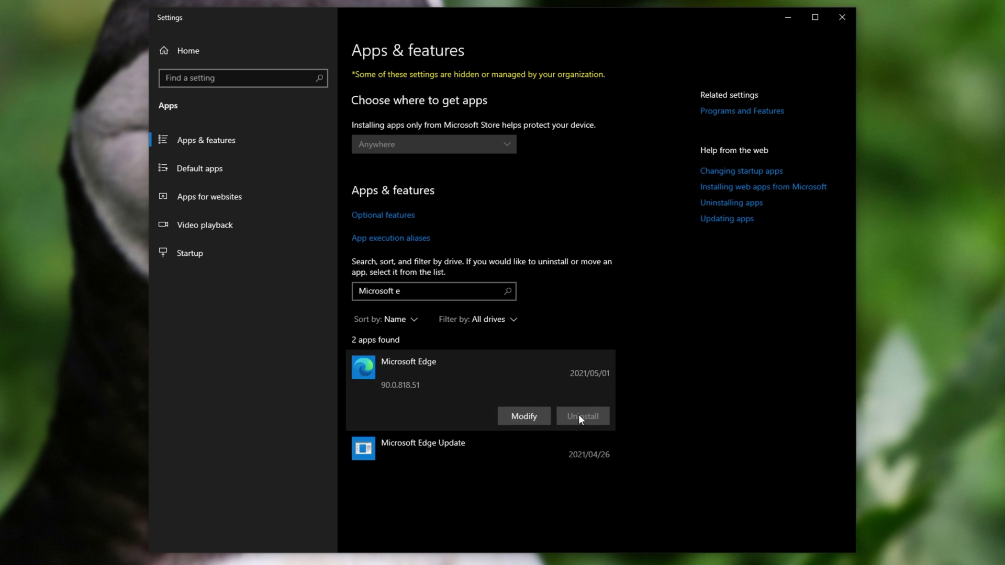
left_click(535, 416)
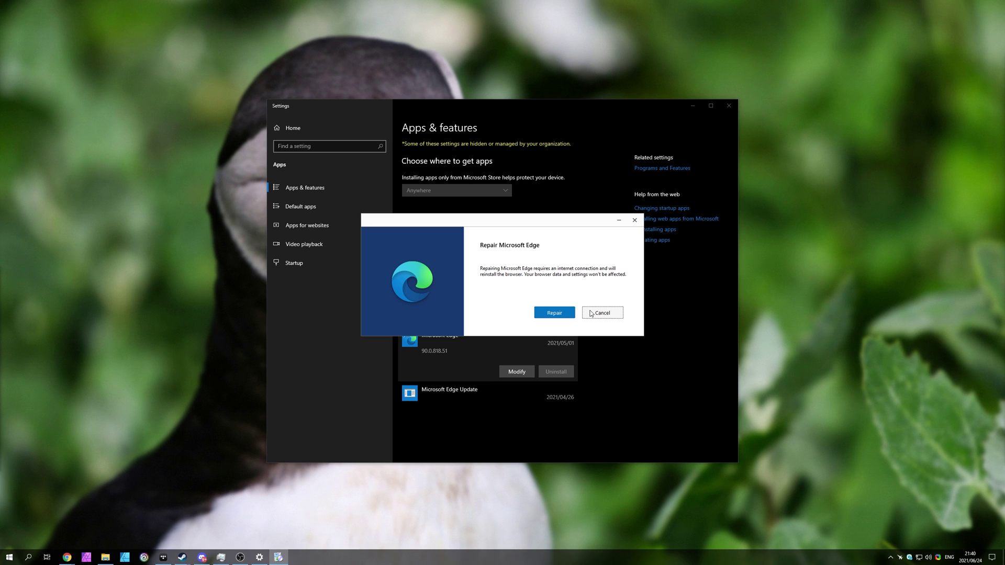
left_click(591, 314)
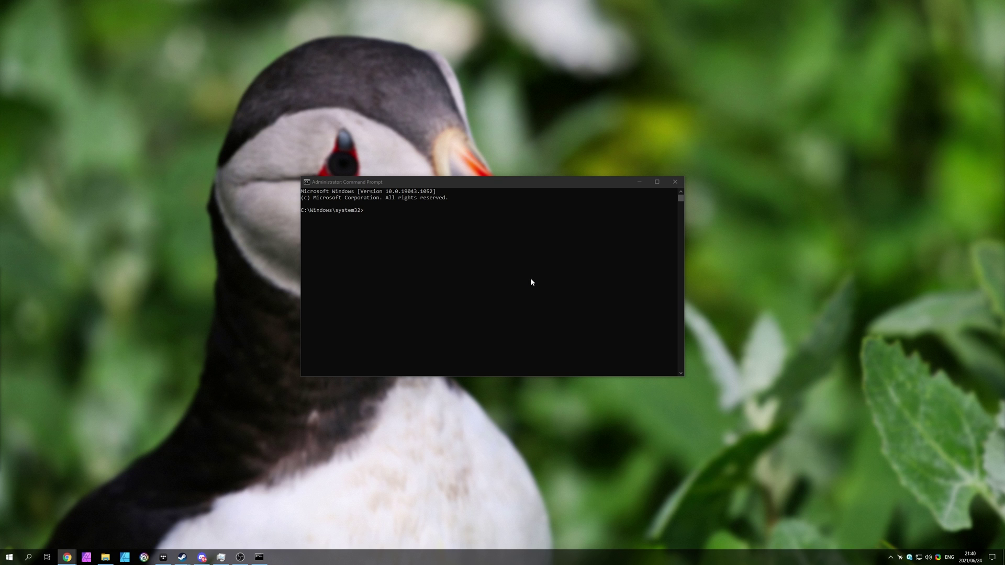
Open File Explorer on This PC with Win+E
key("super+e")
Browse to C:\Program Files (x86)\Microsoft\Edge\Application\90.0.818.51\Installer
mouse_move(488, 207)
left_mouse_down()
mouse_move(456, 145)
mouse_move(474, 138)
left_mouse_up()
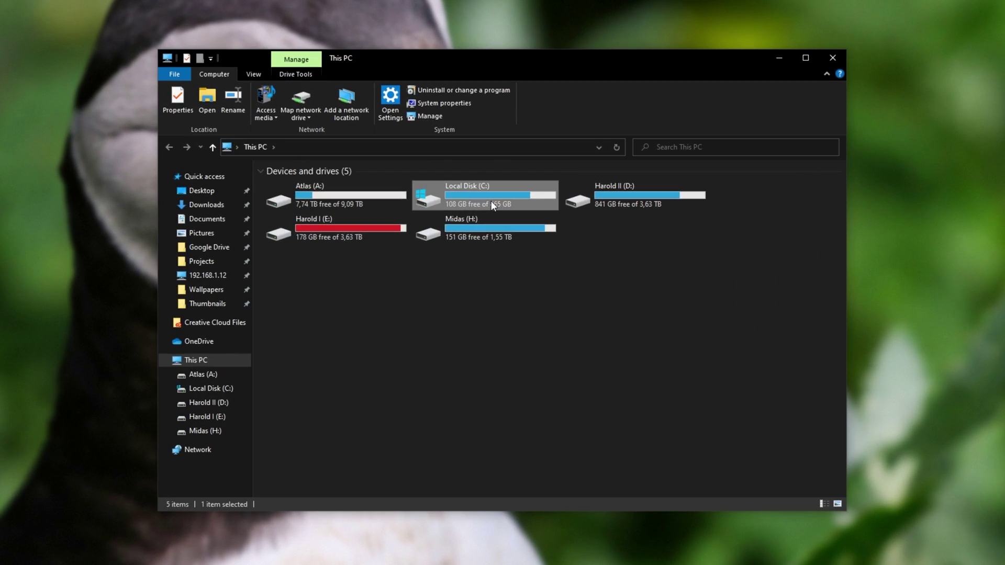
double_click(497, 230)
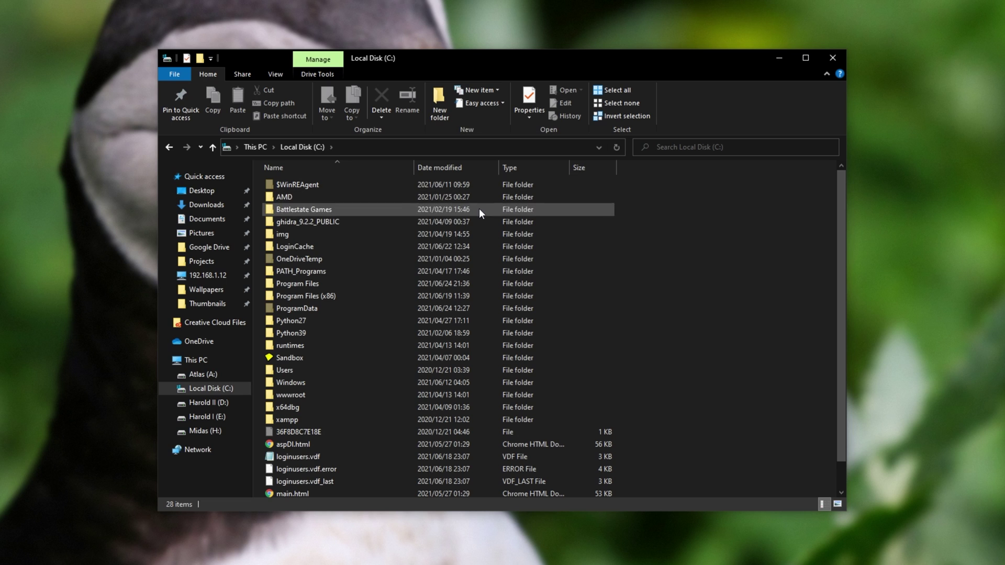
left_click(435, 297)
double_click(433, 296)
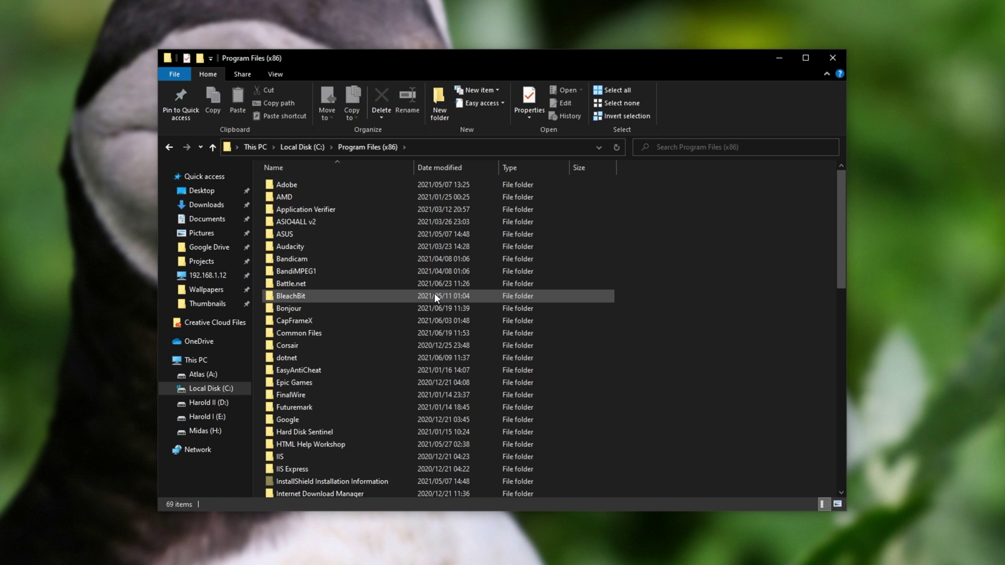
type("microsoft")
double_click(315, 181)
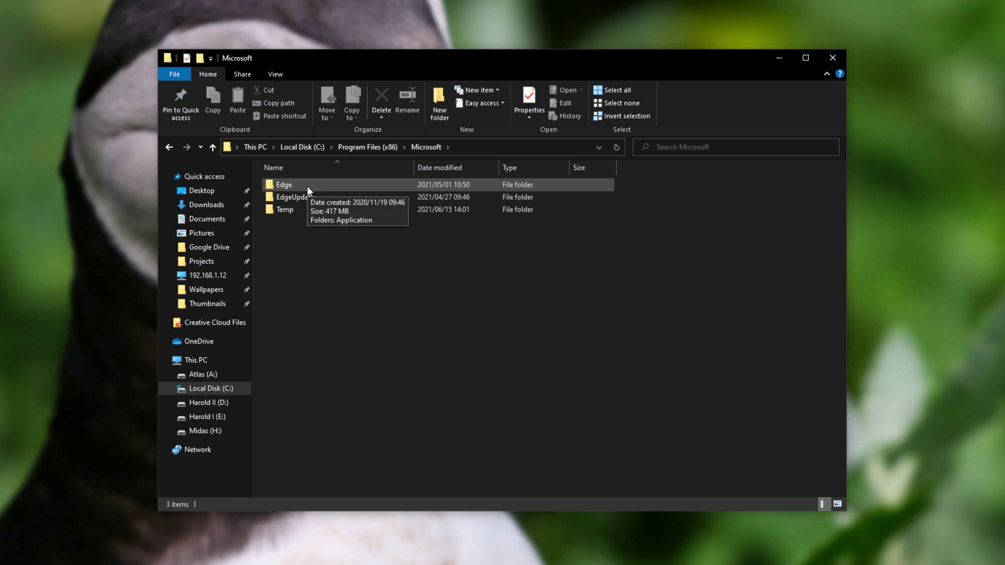
double_click(307, 186)
left_click(308, 186)
double_click(308, 186)
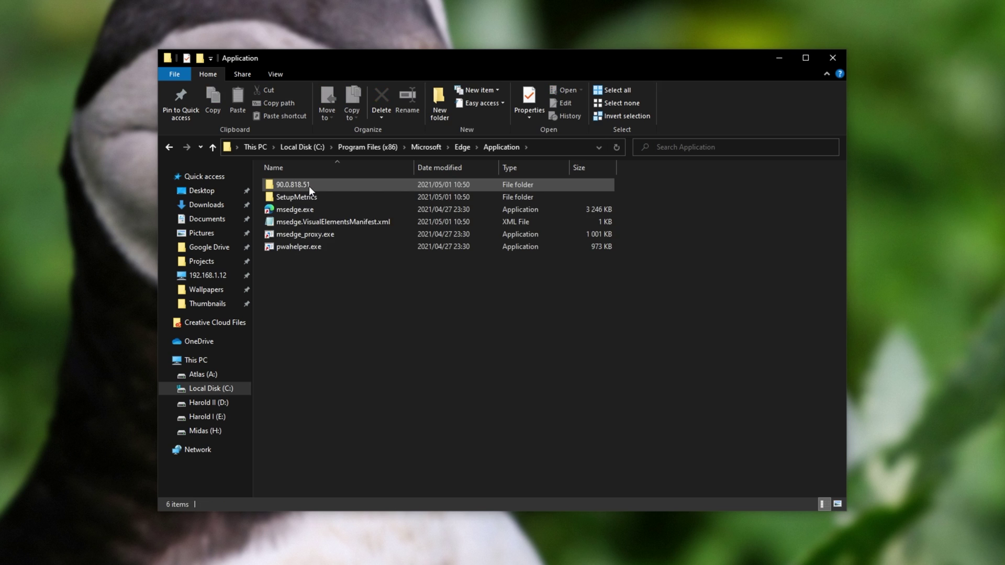
left_click(339, 189)
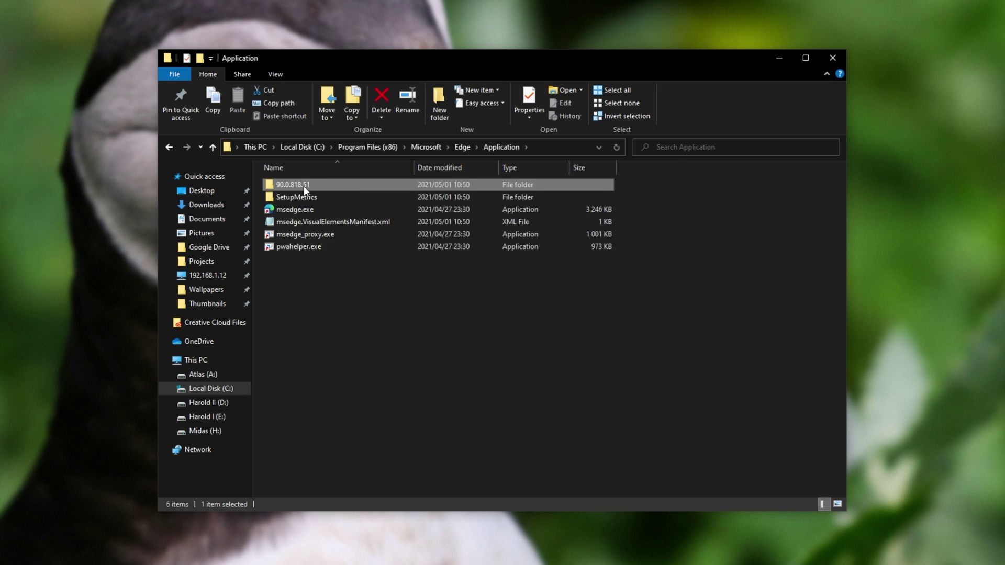
mouse_move(293, 185)
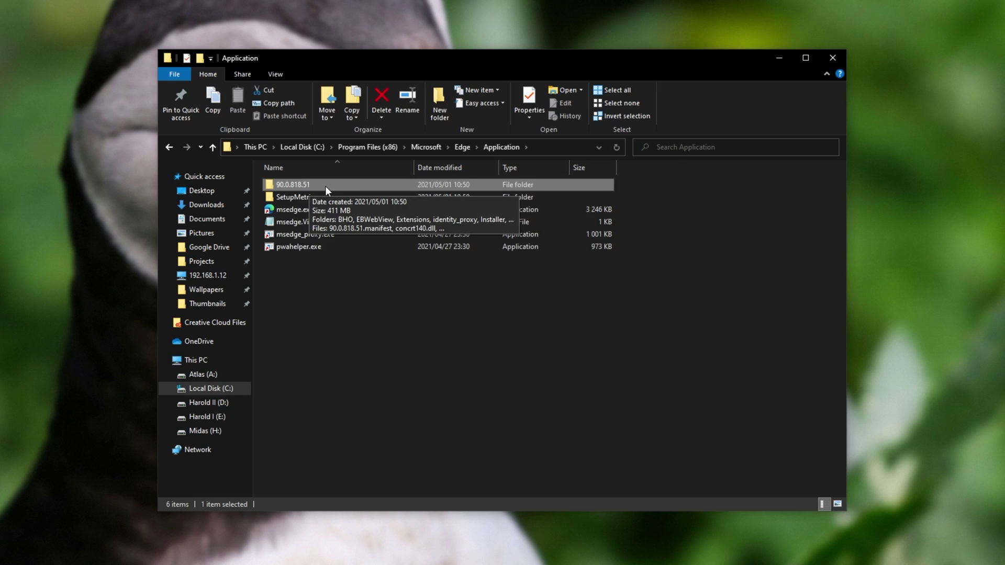
double_click(334, 185)
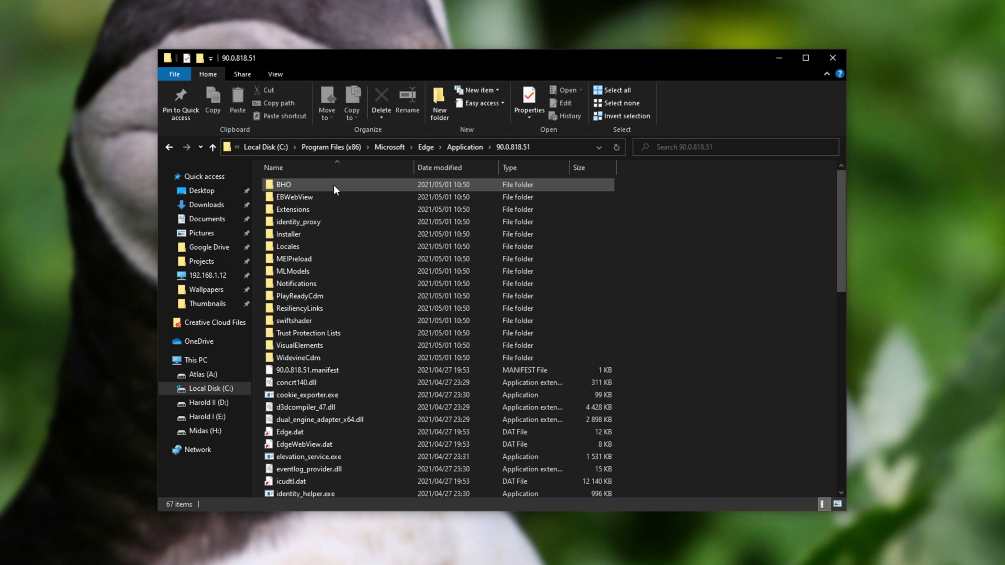
double_click(332, 234)
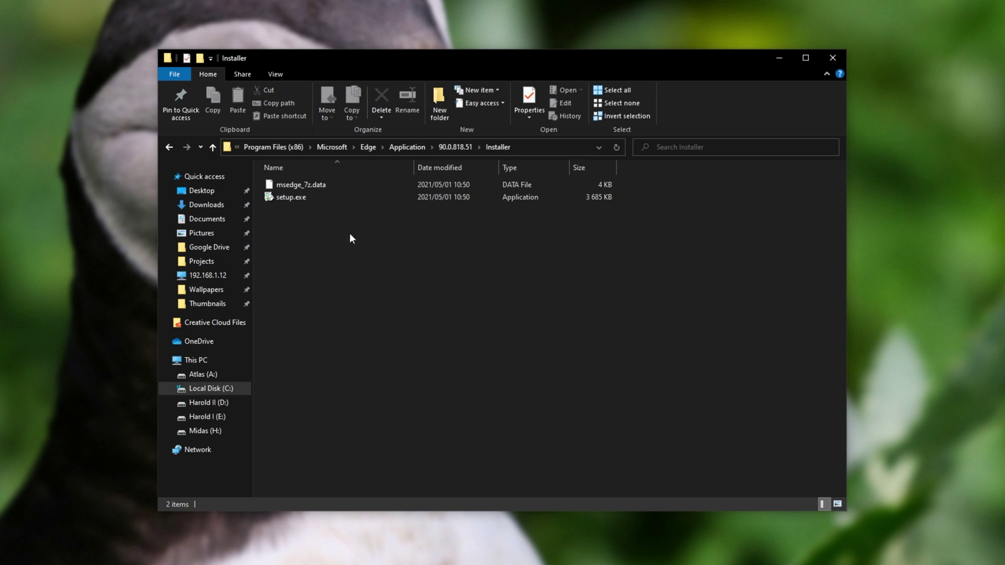
Copy the Installer folder path from the address bar
left_click(539, 145)
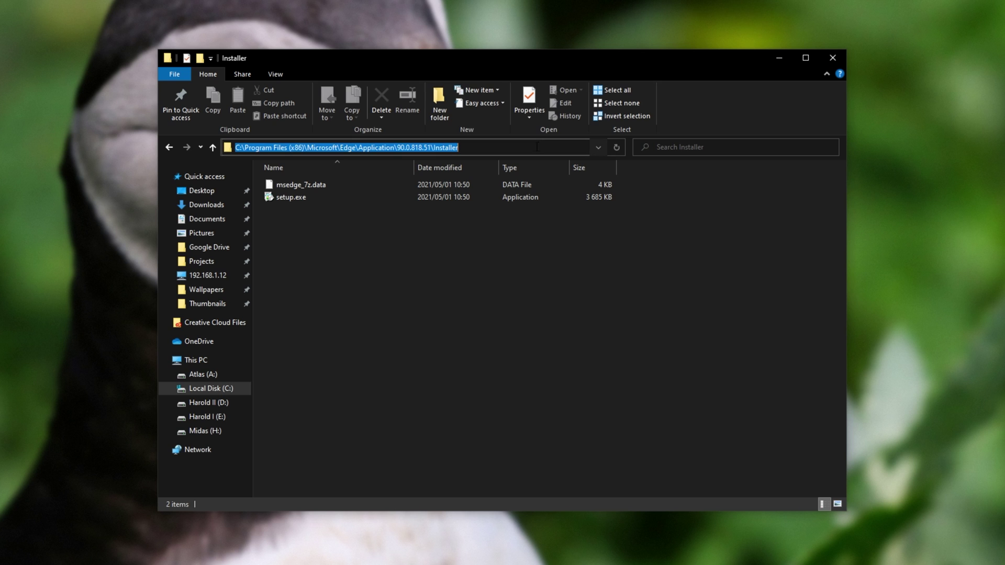
right_click(516, 147)
left_click(539, 186)
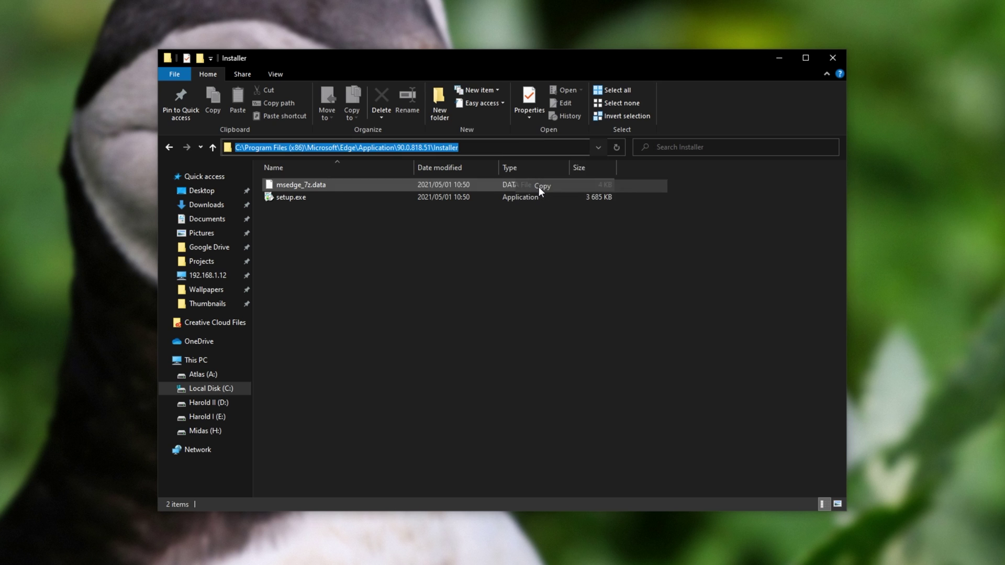
In Command Prompt, change directory into the pasted Edge Installer path
left_click(778, 57)
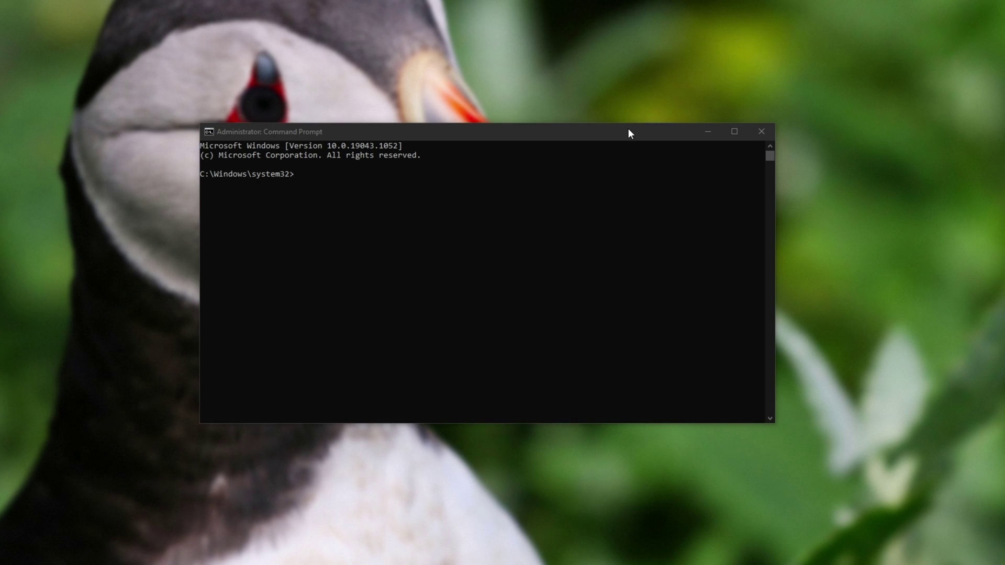
left_click(628, 129)
left_click_drag(629, 128, 621, 134)
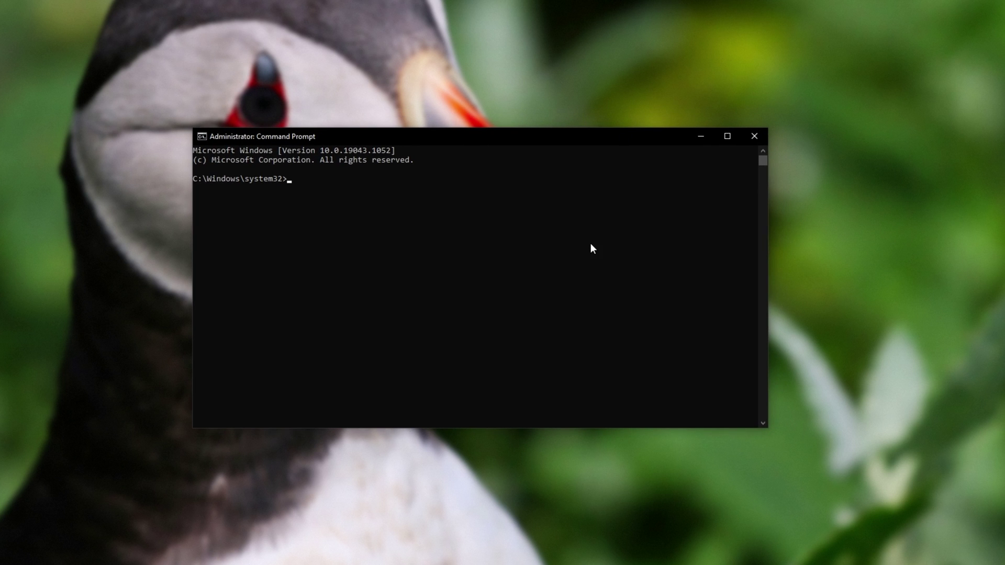
type("cd")
right_click(496, 265)
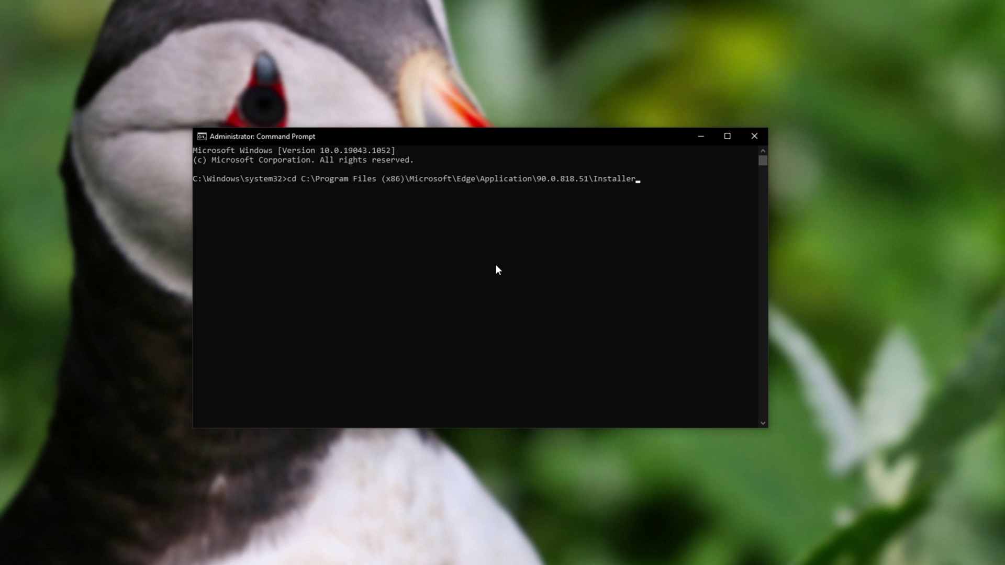
key("Return")
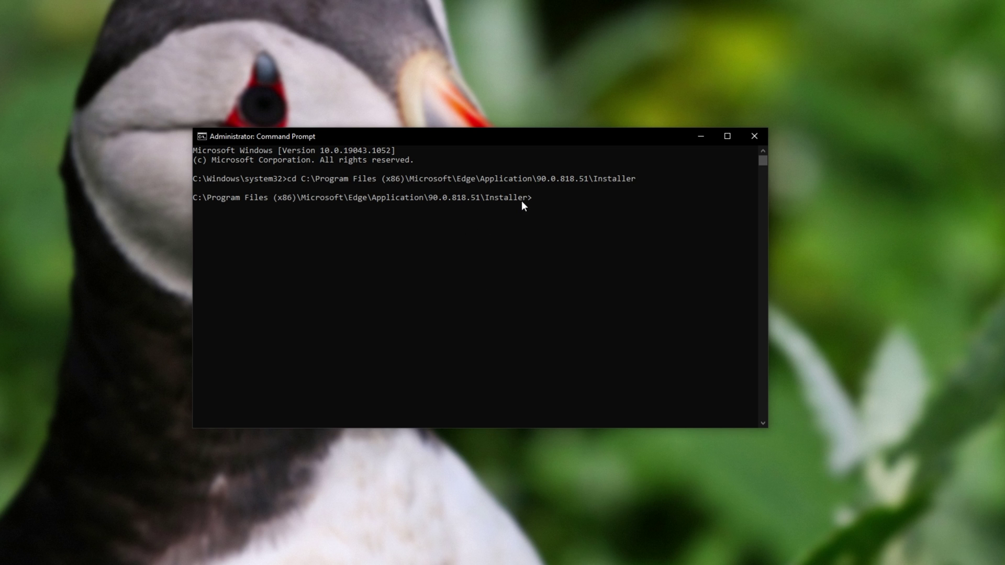
Clear the stray drive letter and text selection left at the prompt
left_click_drag(528, 196, 178, 200)
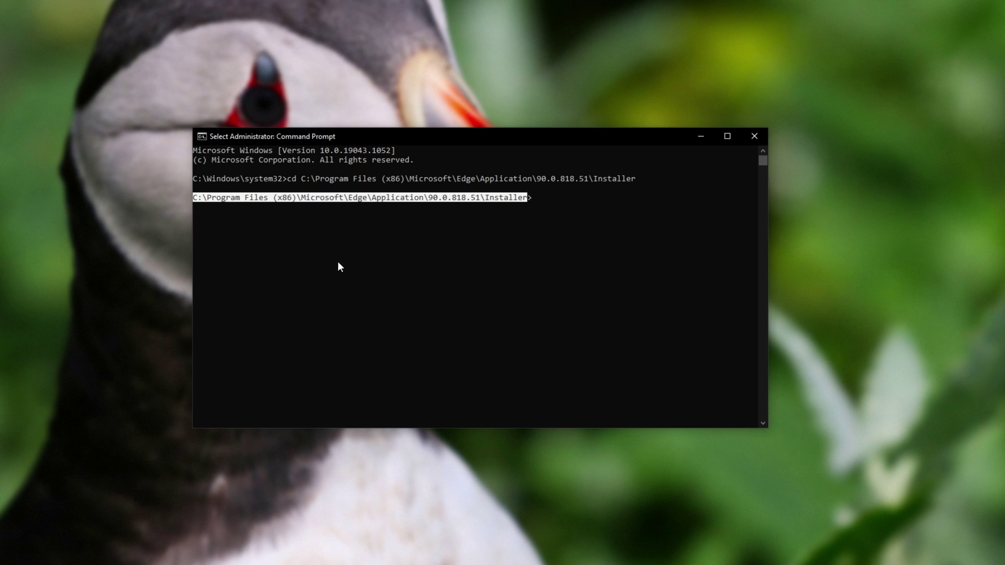
key("ctrl+c")
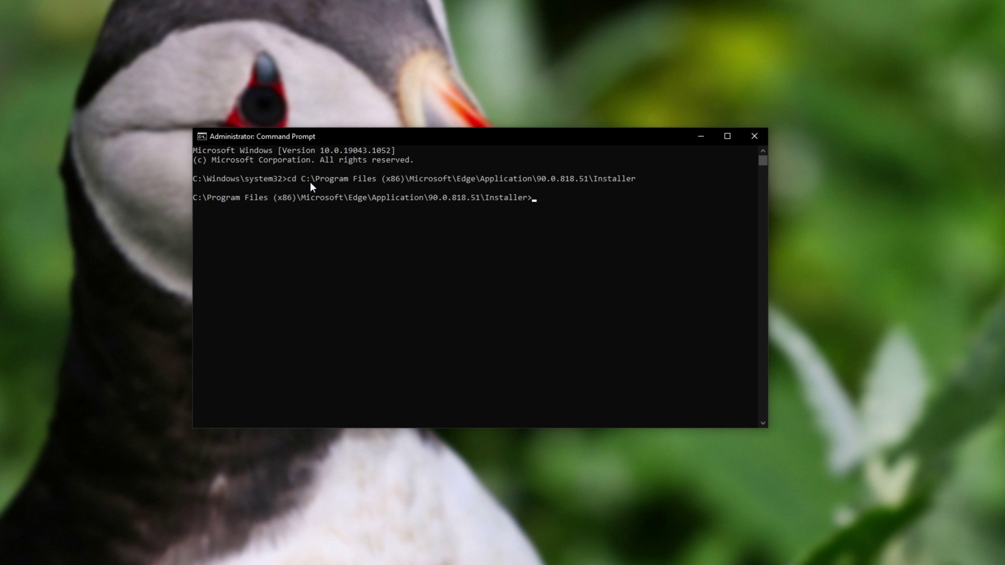
left_click_drag(302, 181, 308, 181)
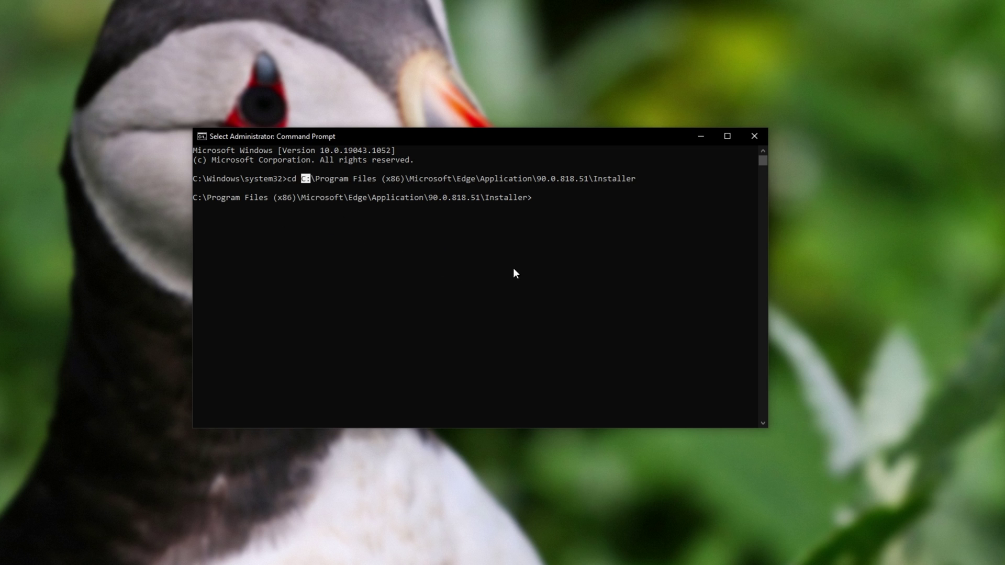
type("E:")
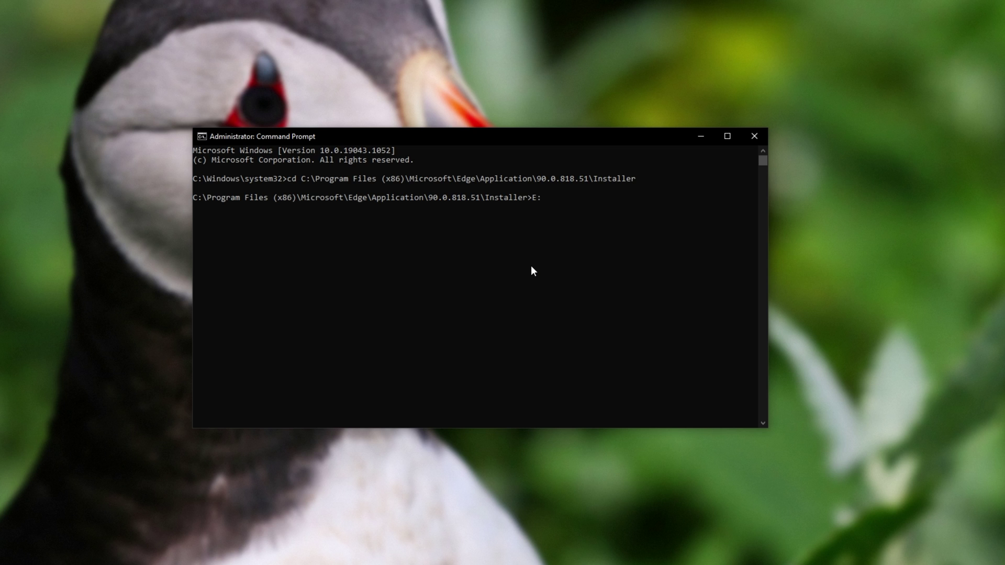
key("BackSpace")
key("BackSpace")
left_click_drag(533, 197, 218, 202)
key("ctrl+c")
type("setup ")
type("--uninstall ")
type("--force-uninstall ")
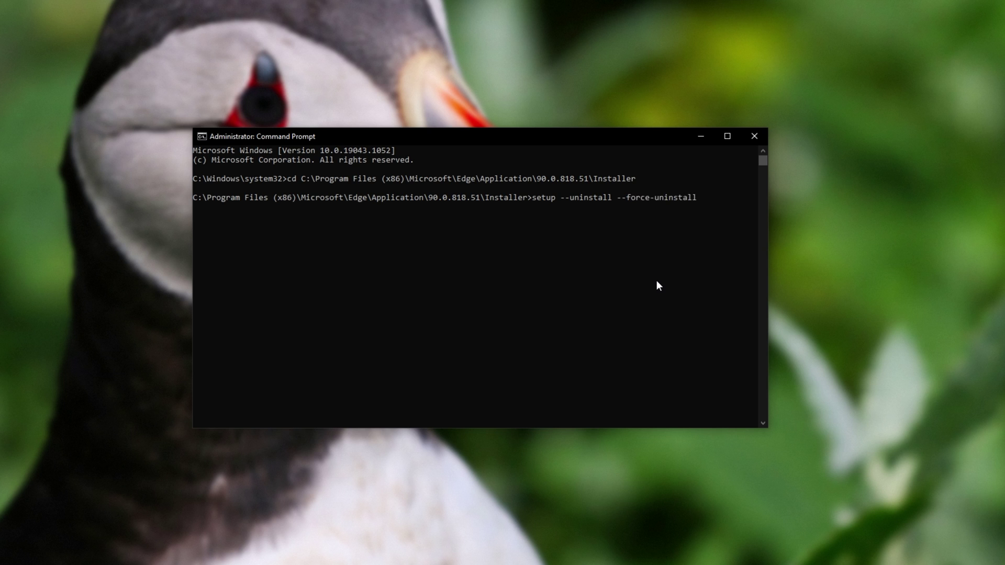
type("--system-level")
Widen the console and run setup --uninstall --force-uninstall --system-level
left_click_drag(769, 242, 797, 242)
left_click_drag(646, 139, 619, 139)
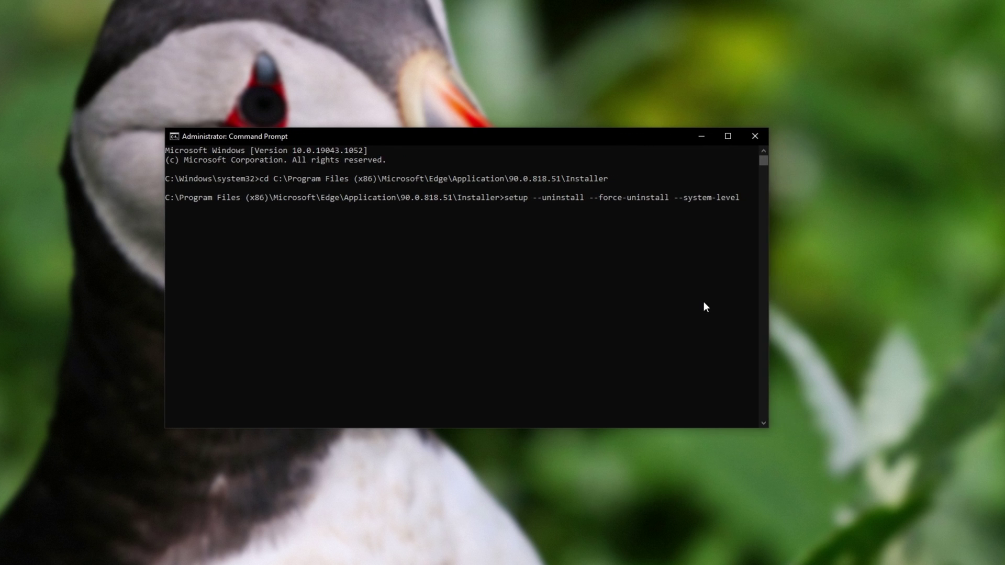
key("Return")
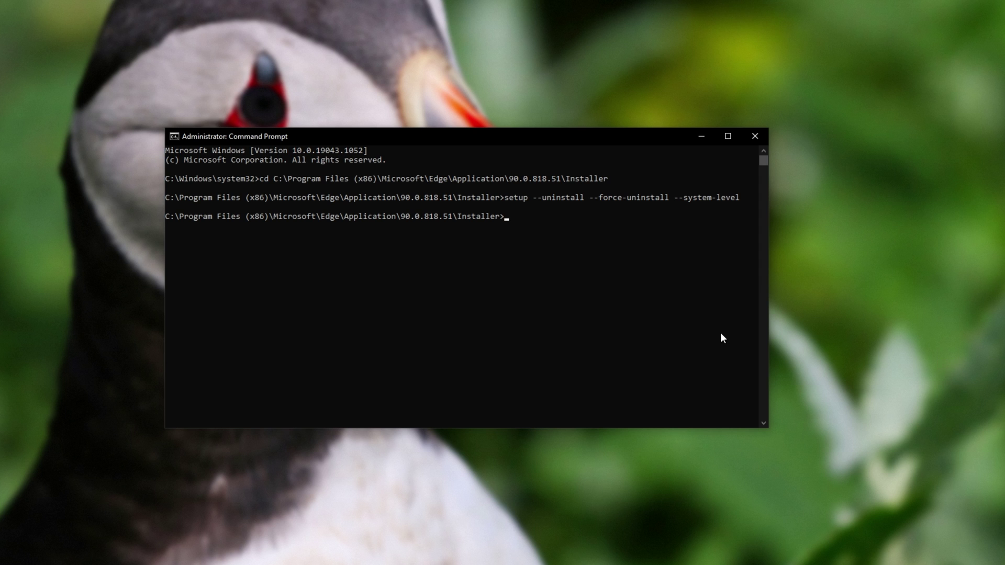
key("super")
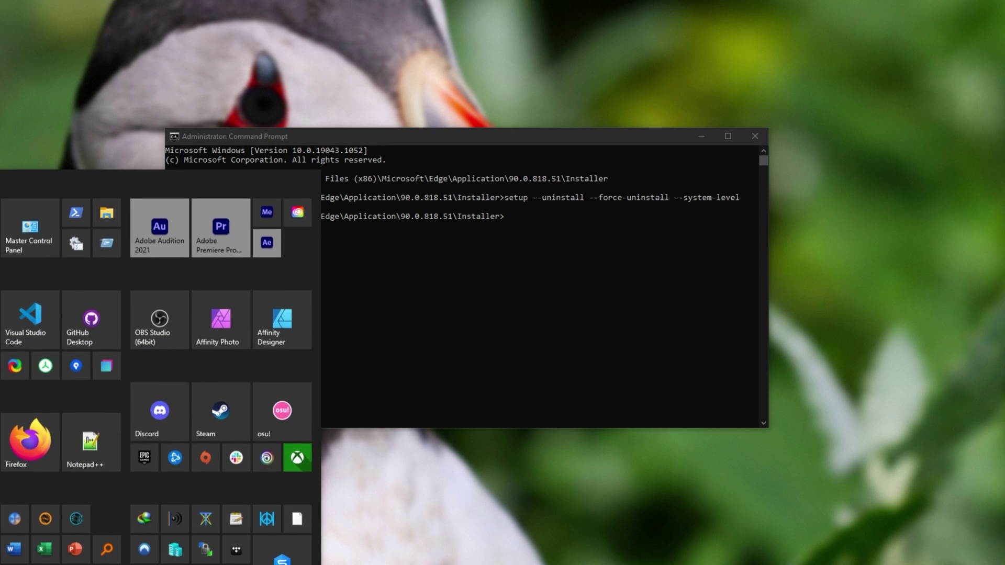
left_click(613, 368)
left_click(468, 292)
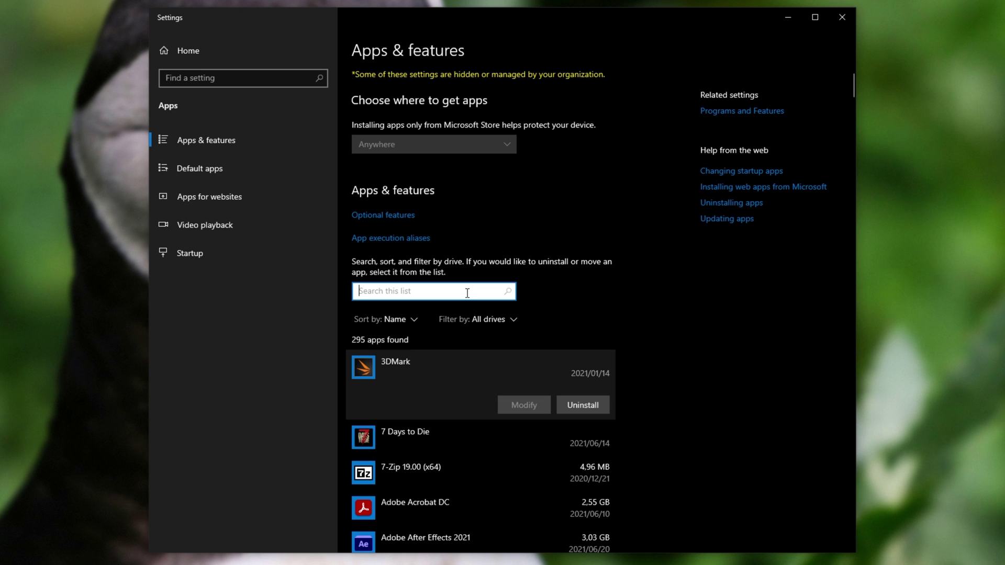
type("Microsoft edge")
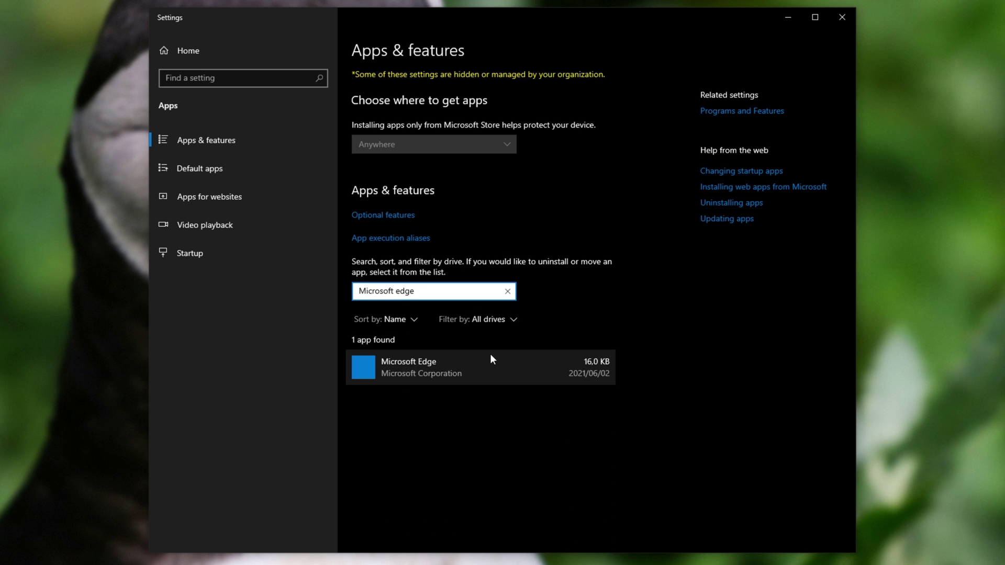
left_click(460, 370)
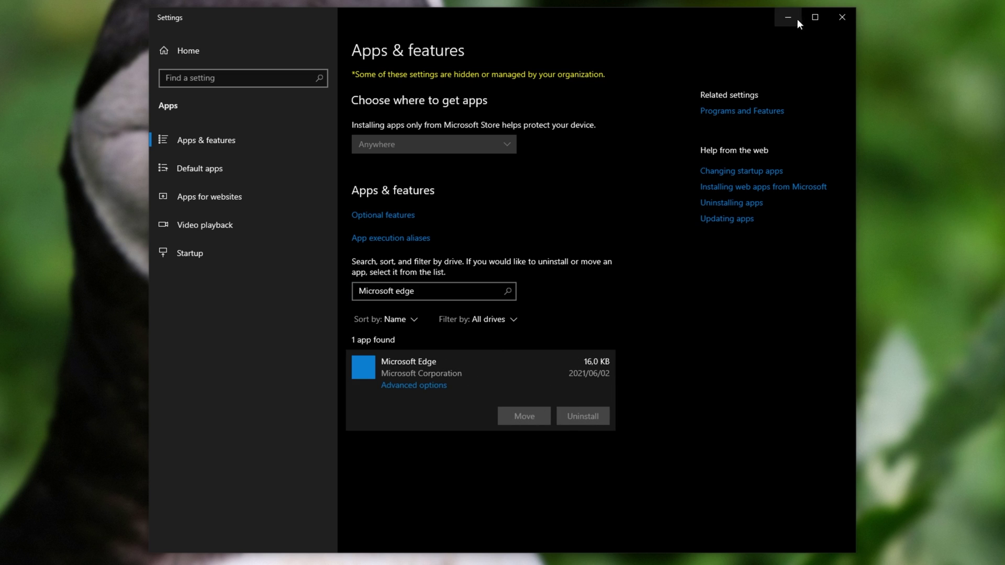
Close Settings, reopen Control Panel's Programs and Features, and focus the program list
left_click(836, 21)
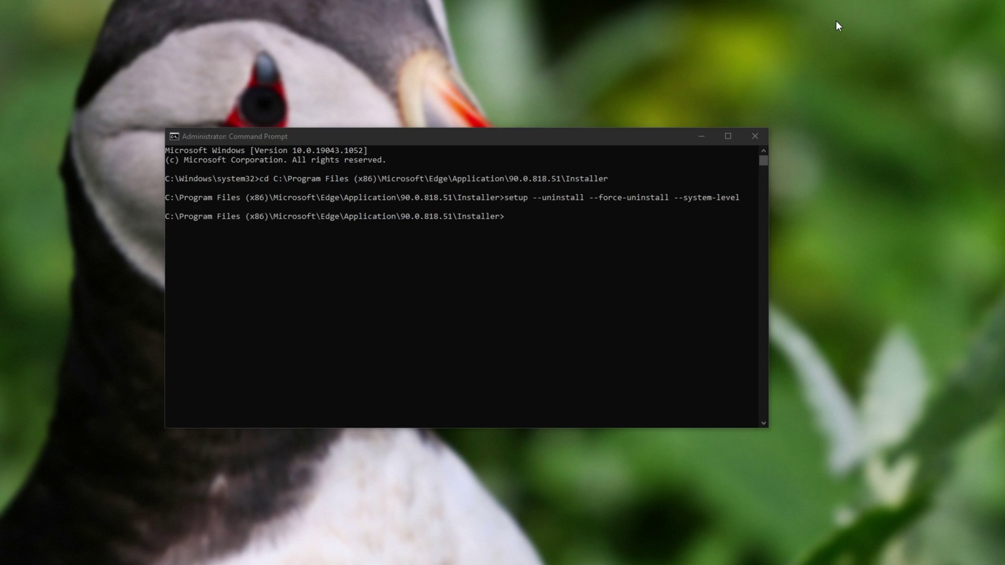
key("Return")
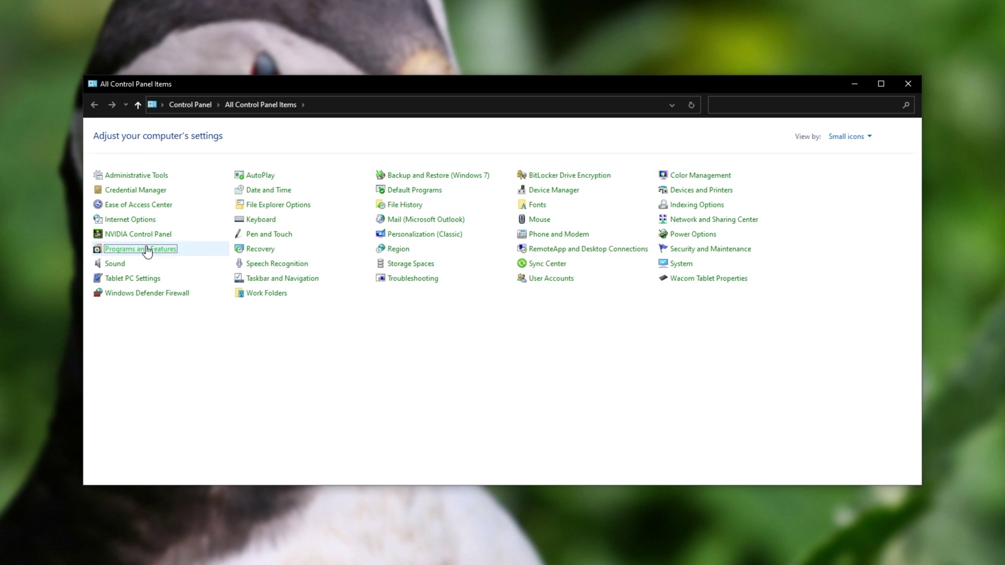
left_click(149, 249)
left_click(350, 276)
type("mi")
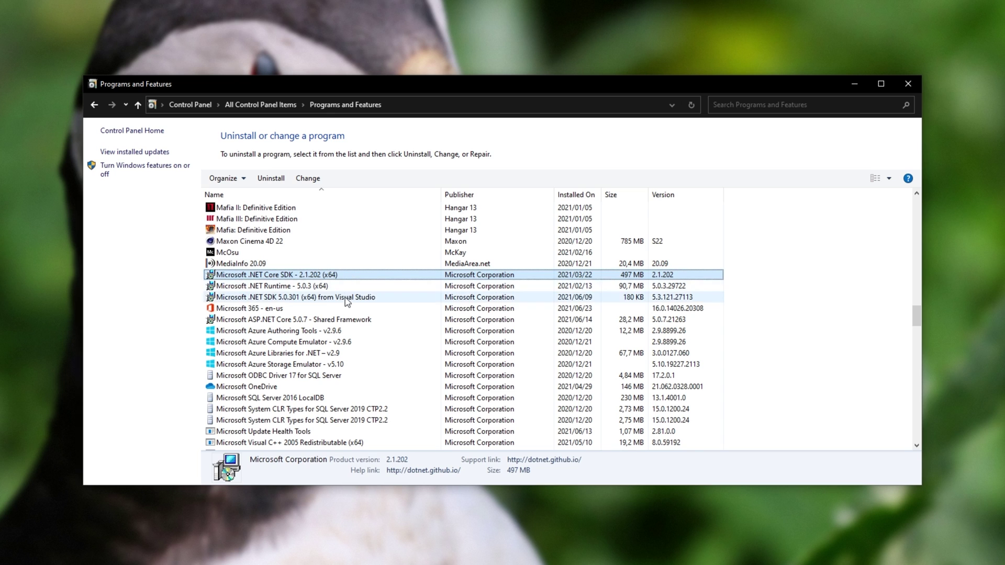
scroll(349, 314, "down", 2)
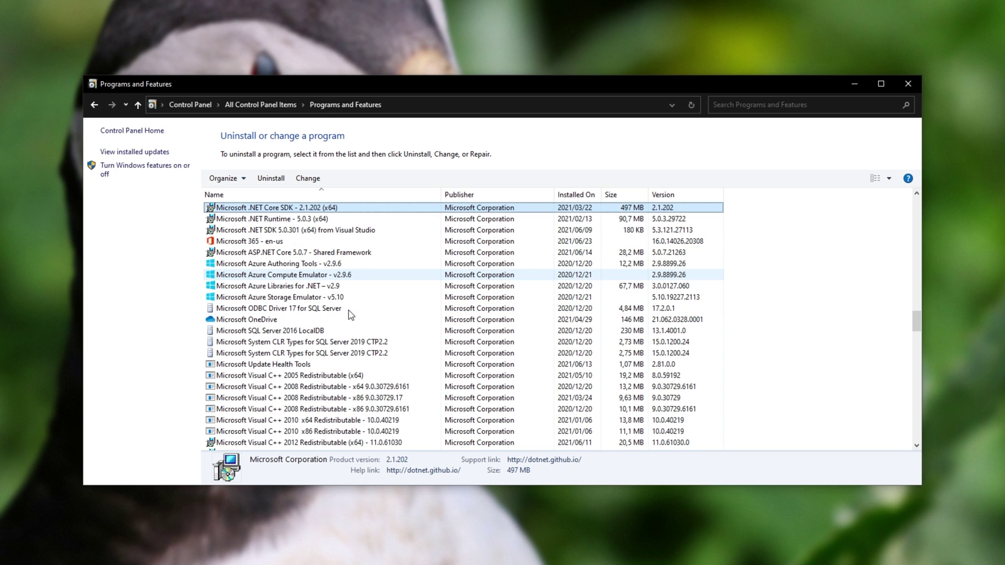